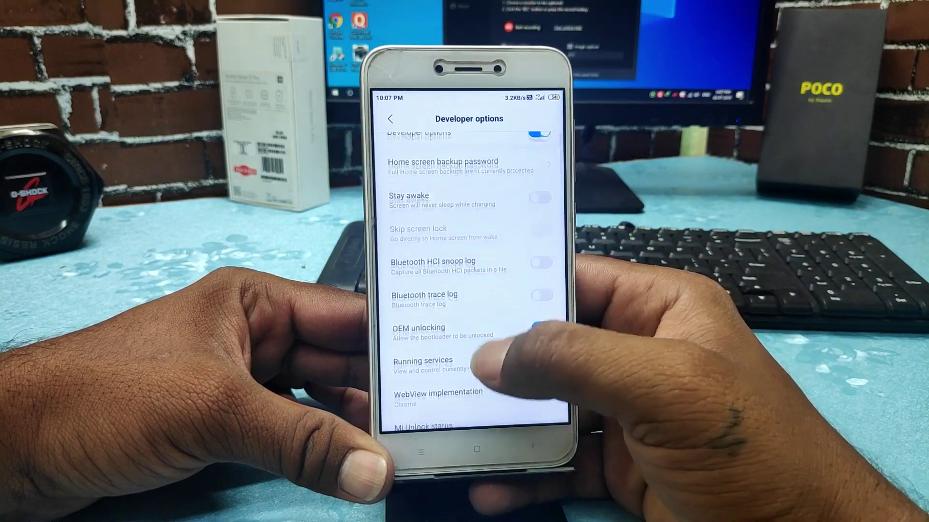
pyautogui.scroll(-5, 484, 290)
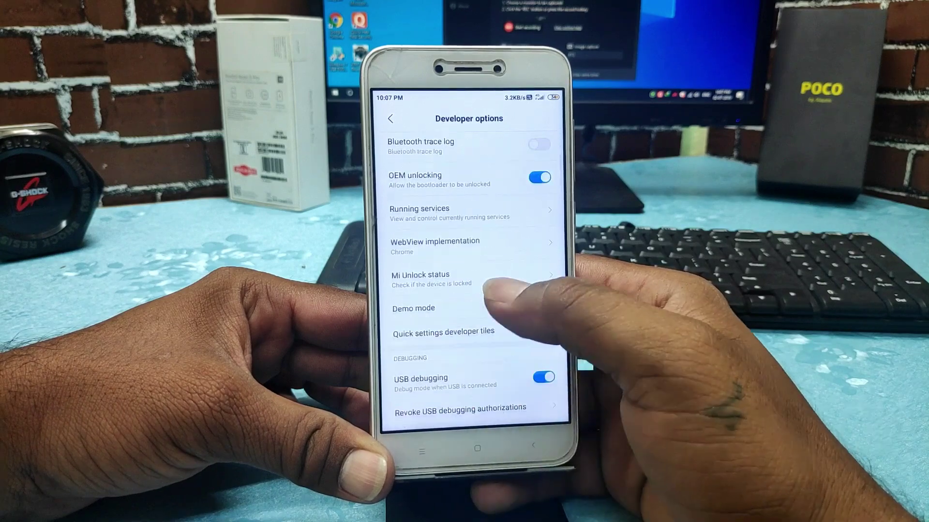
pyautogui.scroll(3, 483, 290)
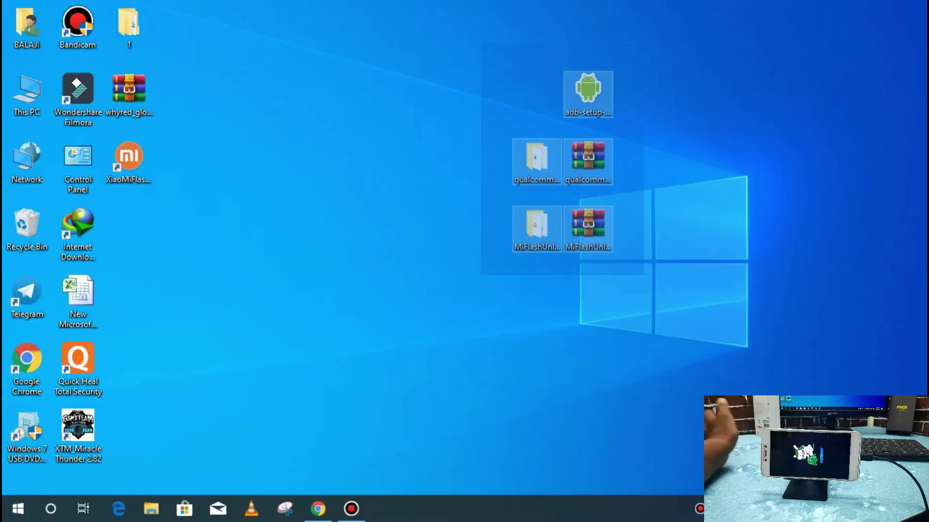
pyautogui.moveTo(661, 63); pyautogui.dragTo(598, 260)
pyautogui.click(588, 97)
pyautogui.click(588, 162)
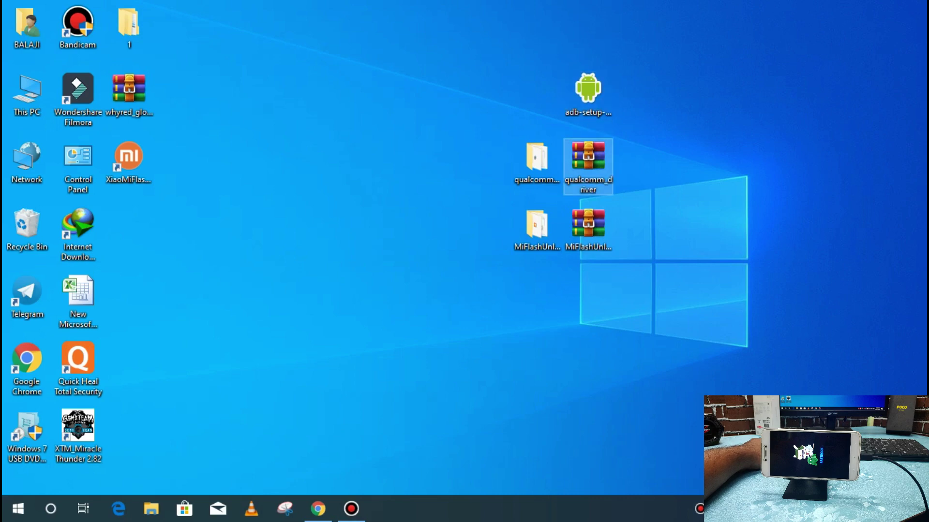
pyautogui.click(588, 230)
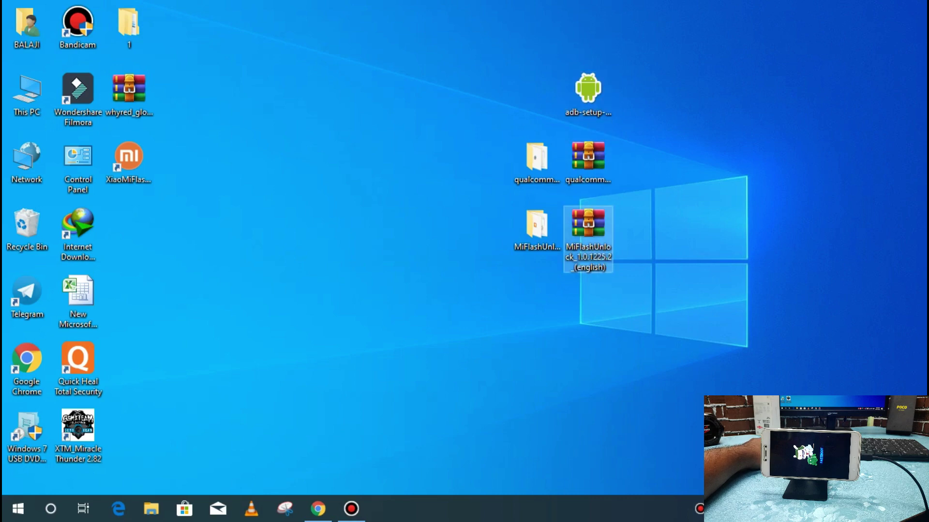
# Run adb-setup-1.4.3 despite the unknown publisher and install ADB and Fastboot system-wide.
pyautogui.click(588, 95)
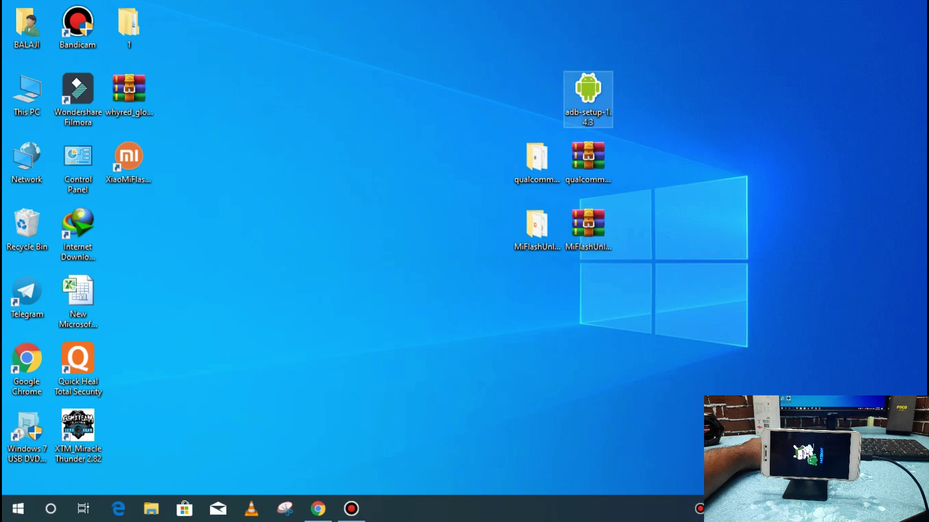
pyautogui.doubleClick(588, 94)
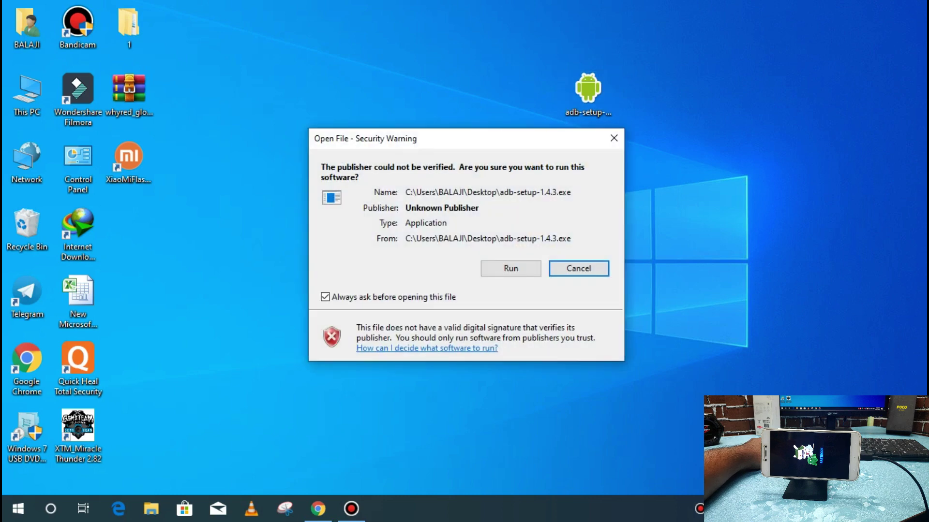
pyautogui.click(511, 269)
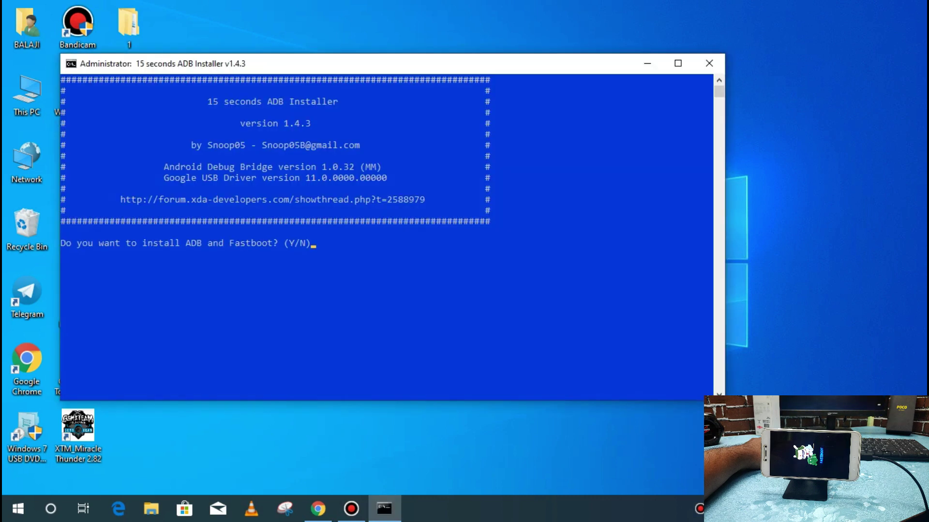
pyautogui.write('y')
pyautogui.press('Return')
pyautogui.write('y')
pyautogui.press('Return')
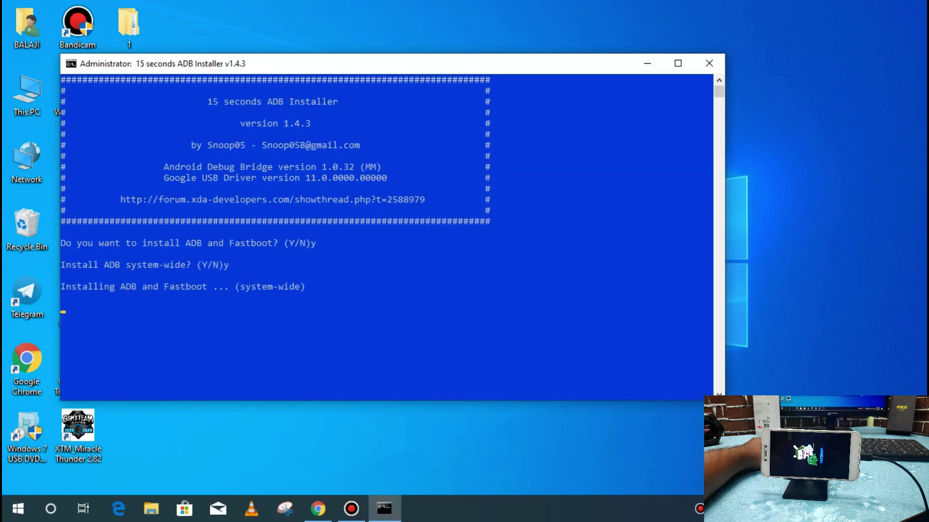
# Agree to install the device drivers and complete the driver wizard, allowing the Google Inc Android Phone software.
pyautogui.write('yy')
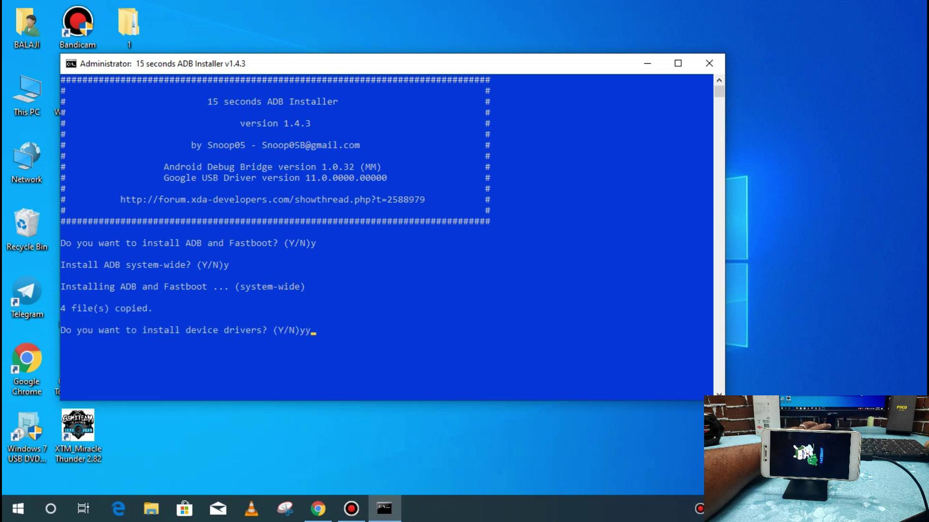
pyautogui.press('Return')
pyautogui.write('y')
pyautogui.press('Return')
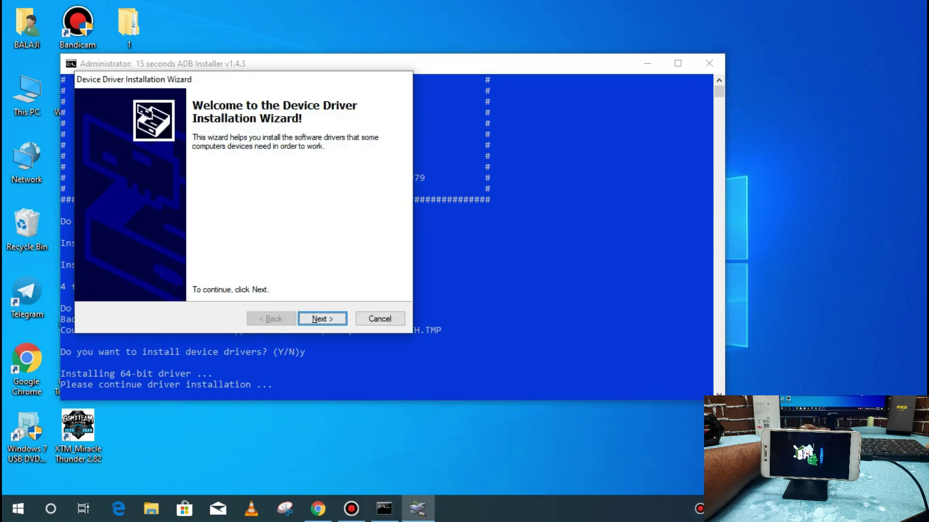
pyautogui.press('Return')
pyautogui.click(515, 254)
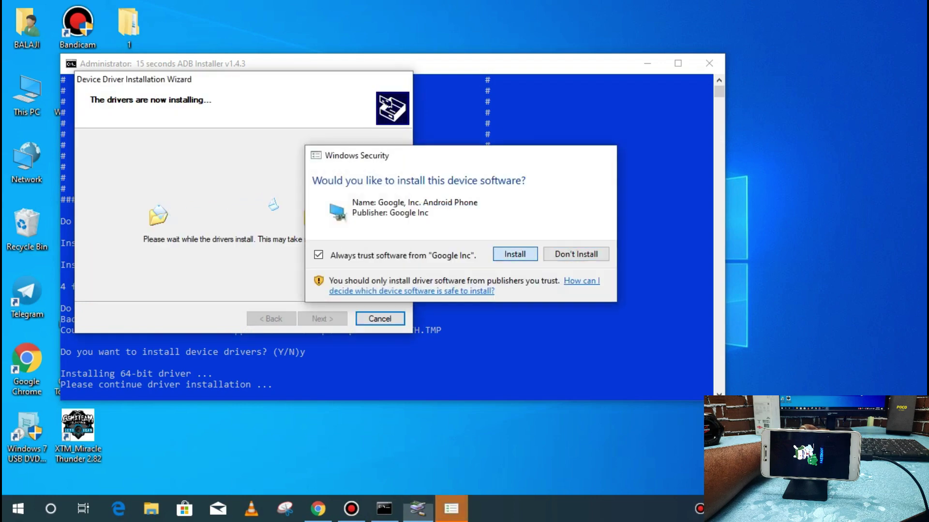
pyautogui.press('Return')
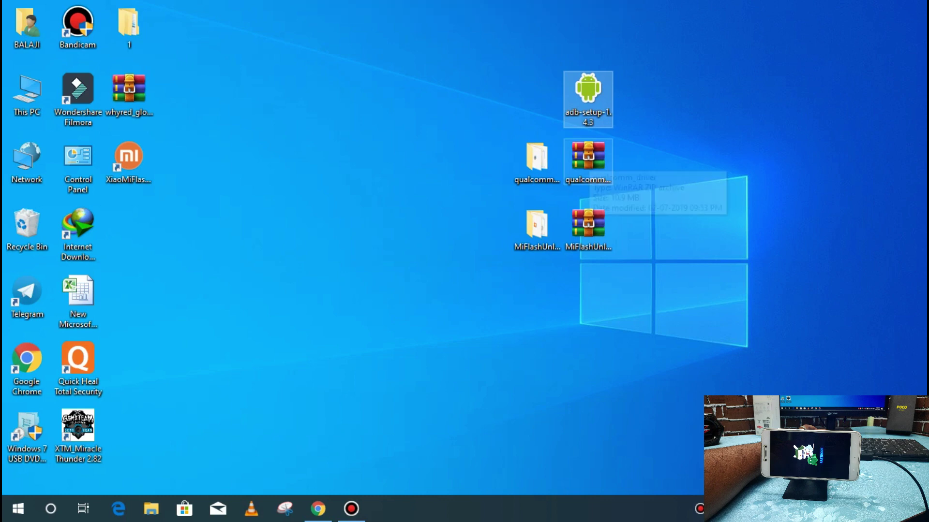
# Launch Qualcomm_USB_Driver_V1.0 from the desktop's qualcomm_driver folder and close the folder window.
pyautogui.doubleClick(537, 162)
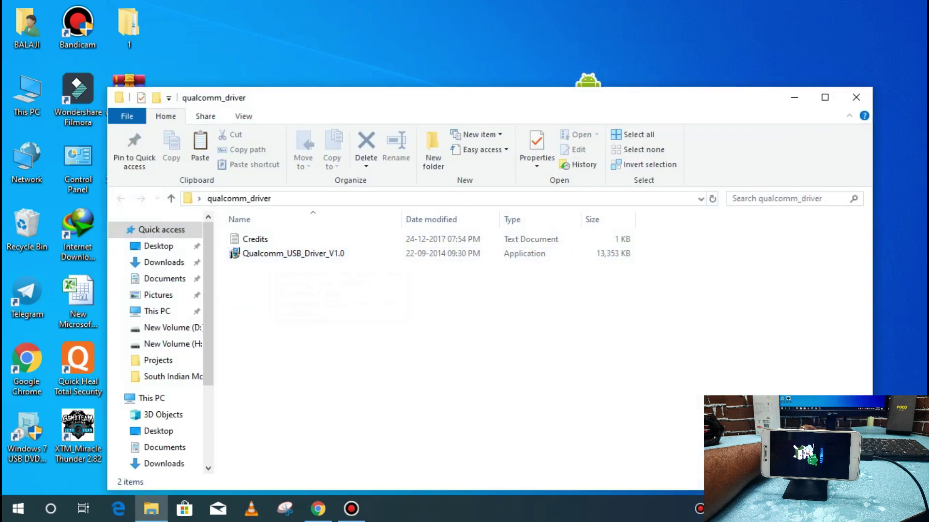
pyautogui.click(293, 253)
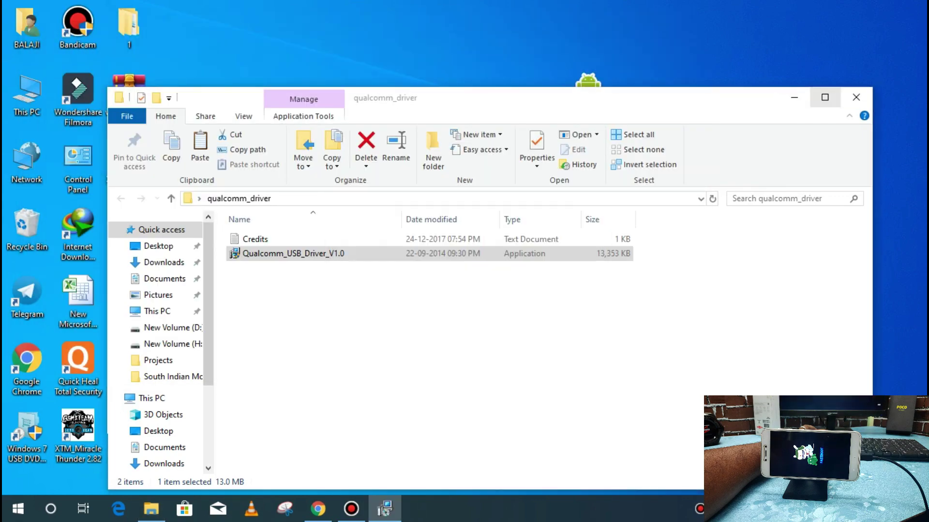
pyautogui.click(824, 97)
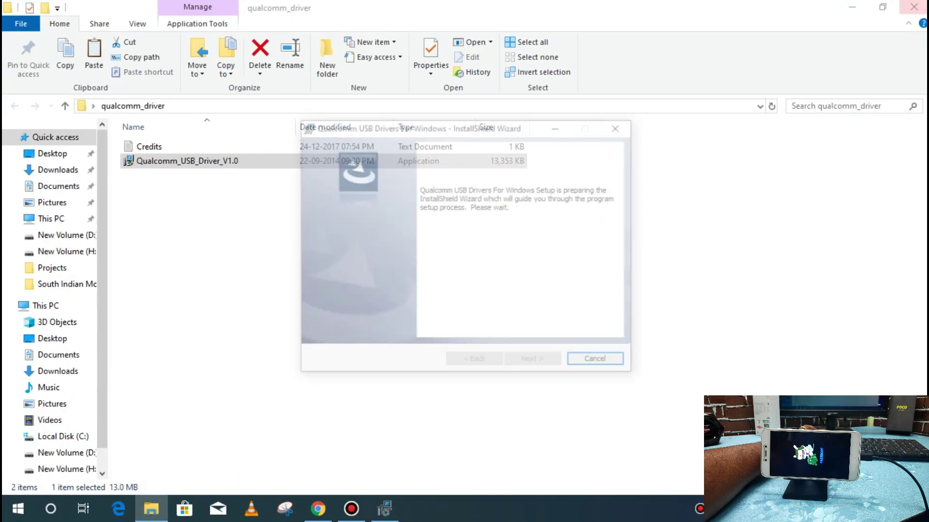
pyautogui.click(912, 8)
# Install the Qualcomm USB Drivers, accepting the licence agreement, and decline restarting the computer.
pyautogui.click(541, 359)
pyautogui.click(535, 363)
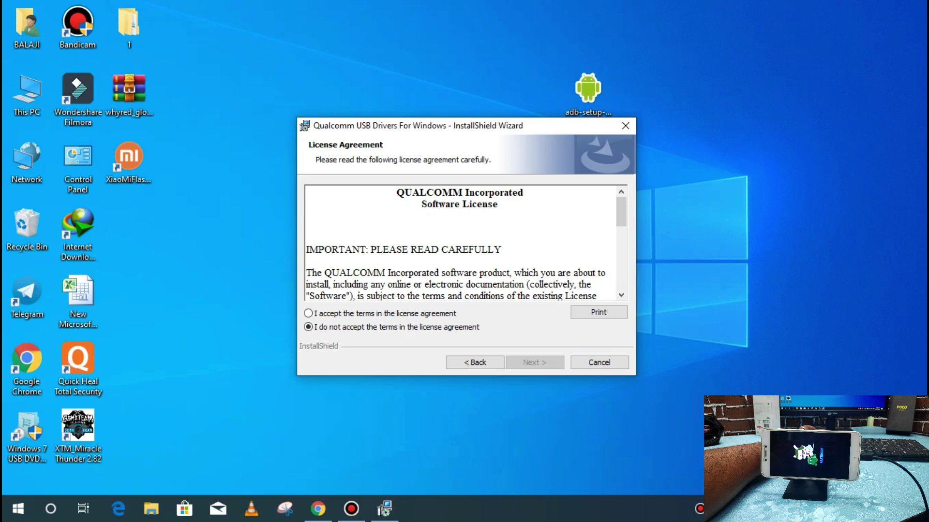
pyautogui.press('Return')
pyautogui.press('Return')
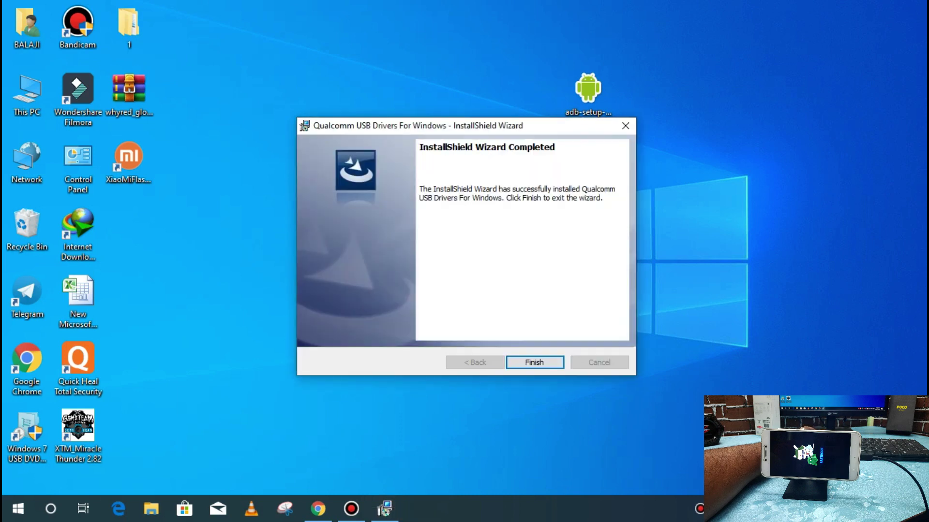
pyautogui.click(534, 363)
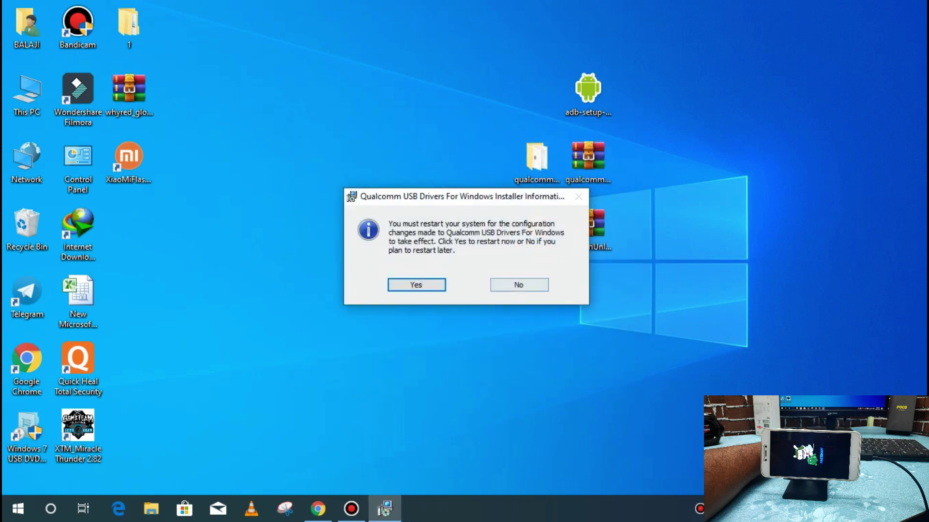
pyautogui.click(519, 284)
# Move the MiFlashUnlock_1.0.1225.2 folder and archive aside and put the miflash_unlock-en-3.3.827.31 archive in their place.
pyautogui.moveTo(537, 223); pyautogui.dragTo(126, 299)
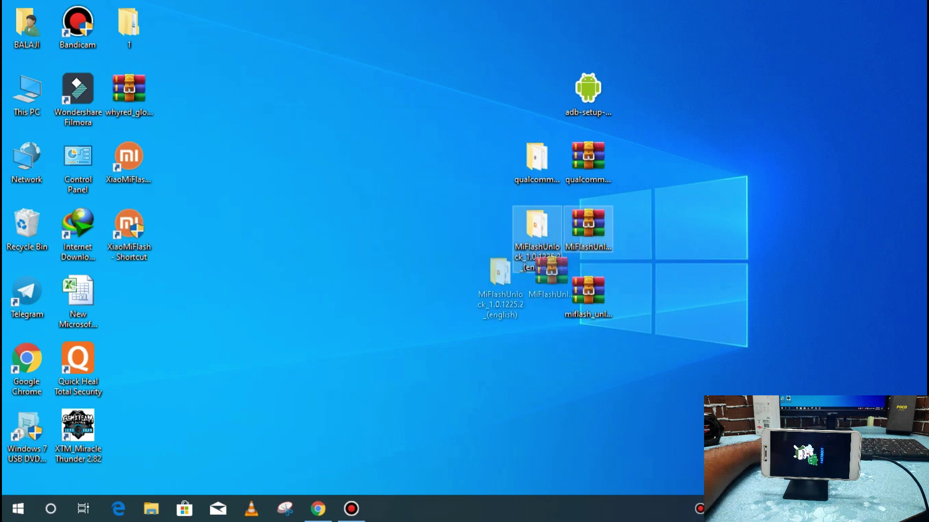
pyautogui.moveTo(589, 294); pyautogui.dragTo(587, 225)
# Extract the miflash_unlock-en-3.3.827.31 archive into its own folder and place that folder beside the archive.
pyautogui.rightClick(587, 225)
pyautogui.click(681, 276)
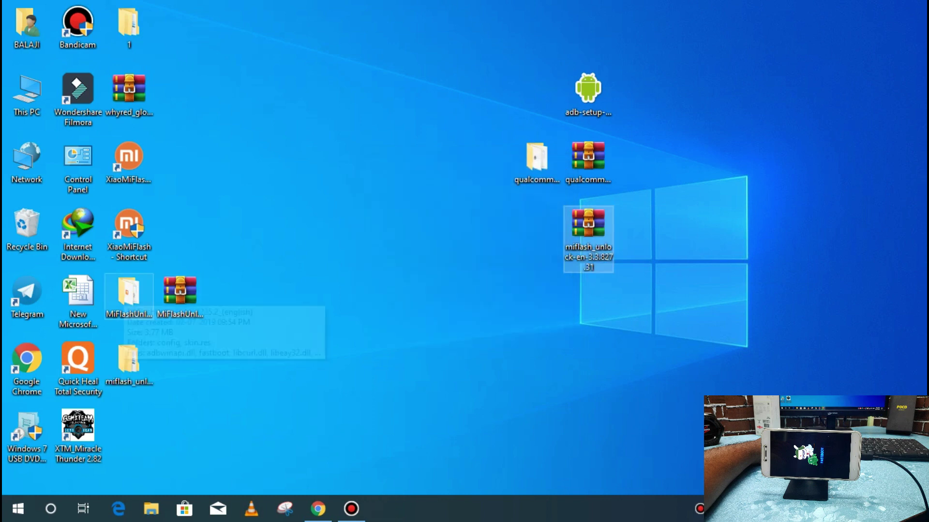
pyautogui.click(125, 296)
pyautogui.click(128, 363)
pyautogui.moveTo(128, 364); pyautogui.dragTo(537, 222)
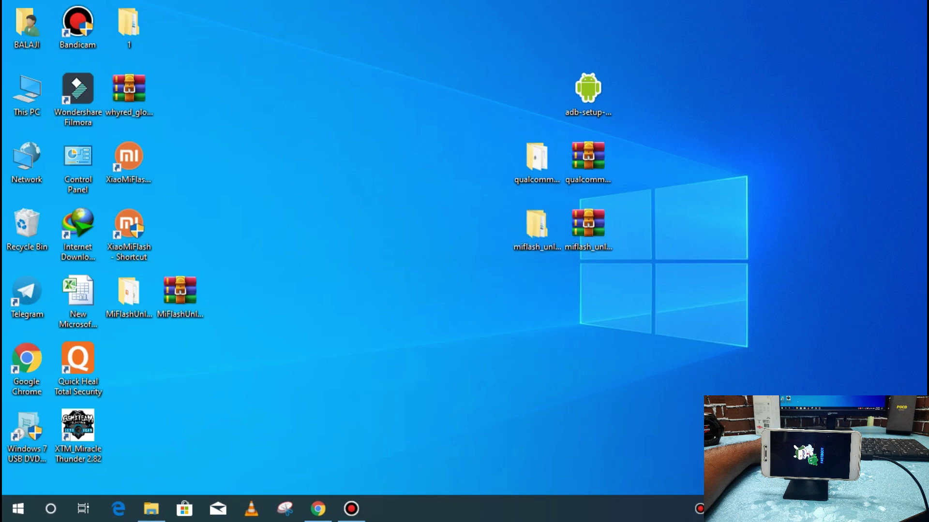
# Launch miflash_unlock from the extracted miflash_unlock_en_3.3.827.31 folder and agree to the Mi Unlock disclaimer.
pyautogui.doubleClick(537, 225)
pyautogui.doubleClick(339, 239)
pyautogui.scroll(-3, 358, 409)
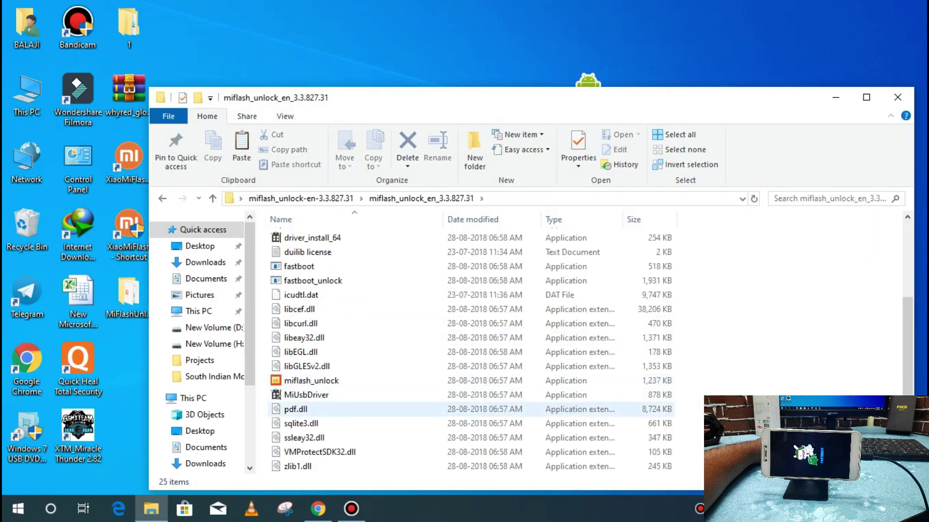
pyautogui.doubleClick(314, 380)
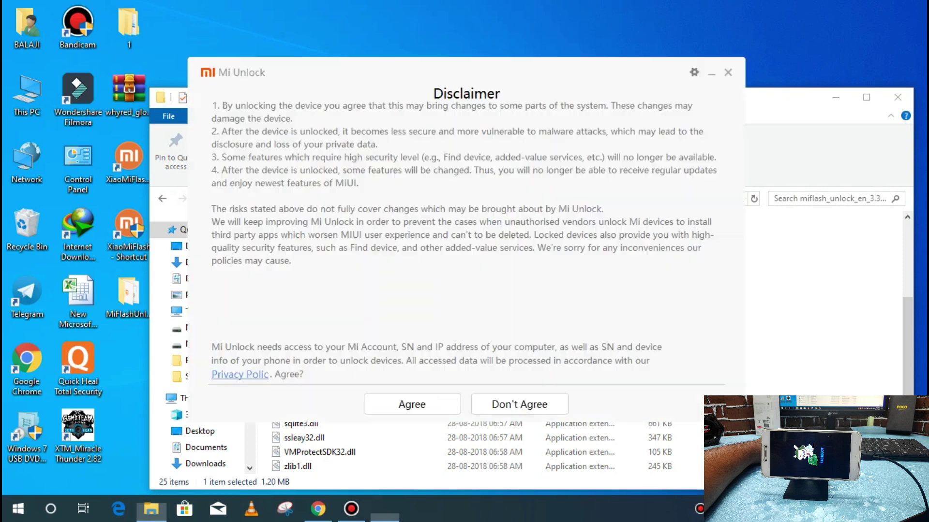
pyautogui.click(411, 405)
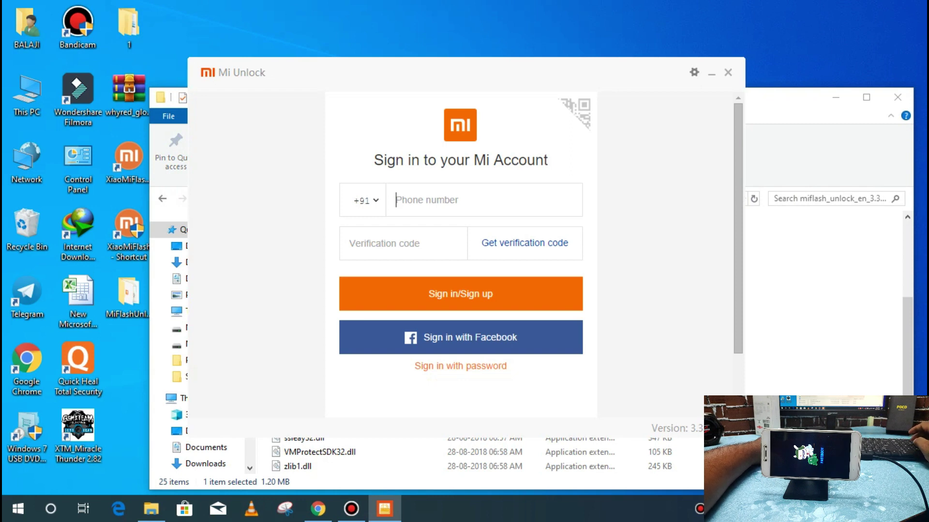
# Sign in to the Mi Account with a password and request unlocking of the connected phone, accepting both risk warnings.
pyautogui.click(460, 366)
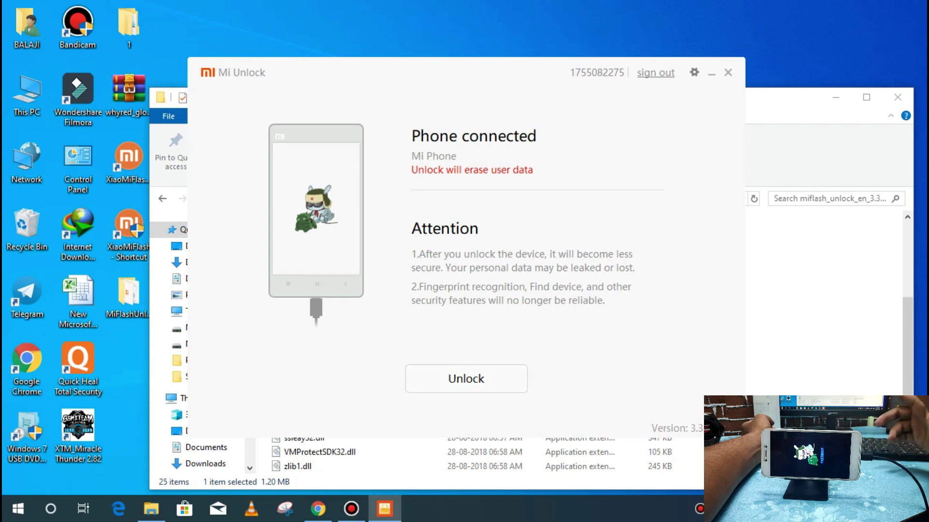
pyautogui.click(465, 379)
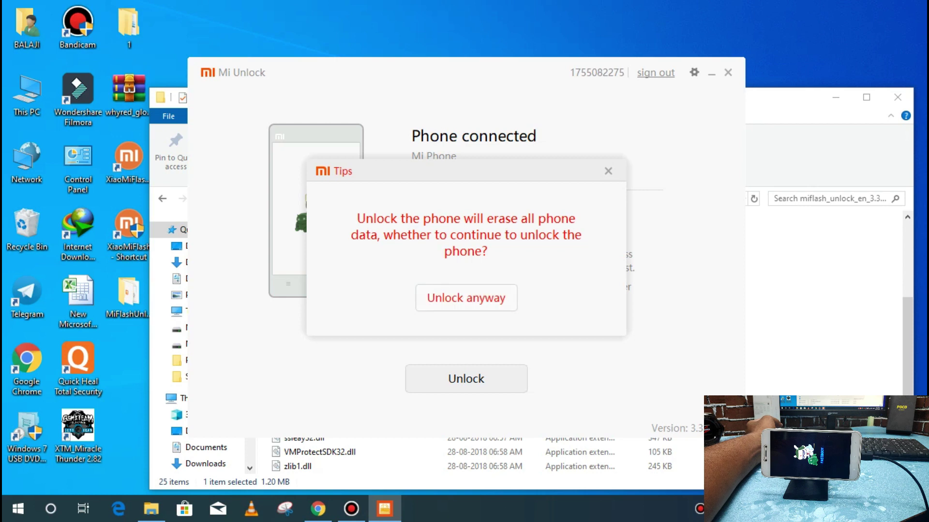
pyautogui.click(466, 298)
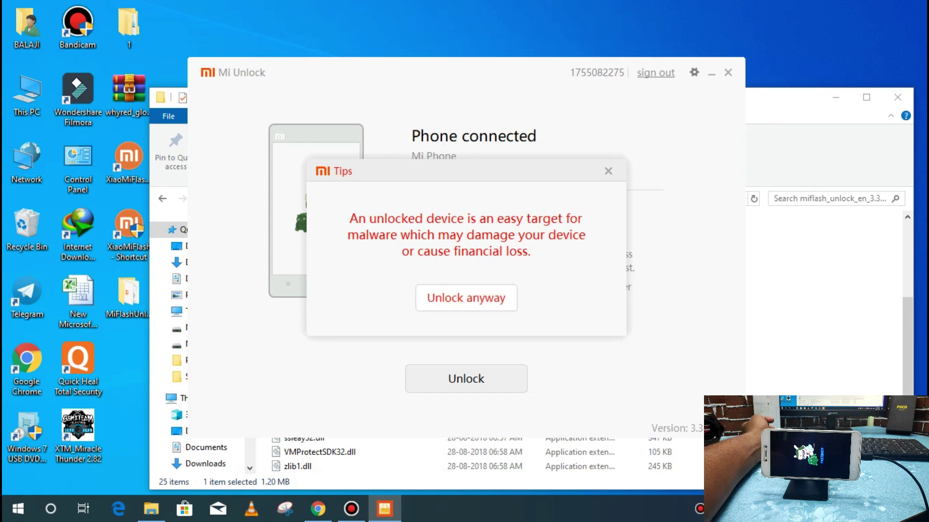
pyautogui.click(466, 298)
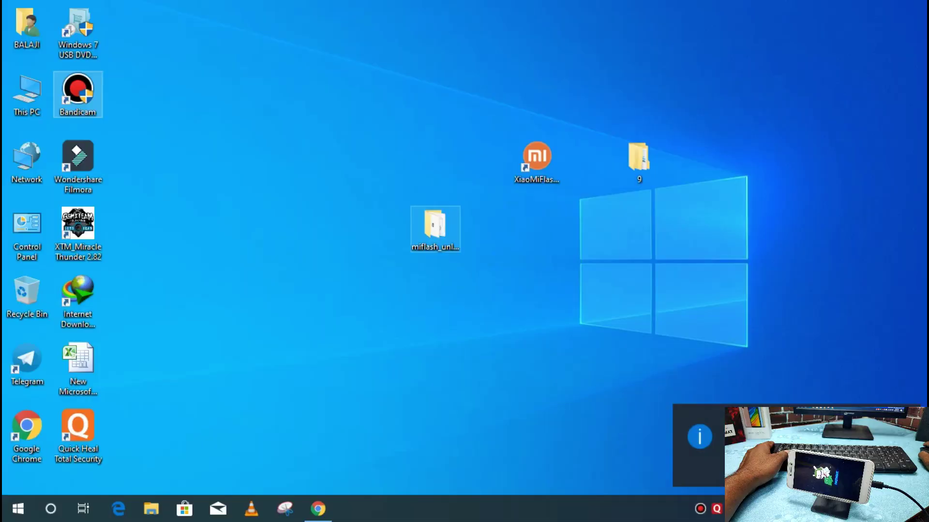
# Start miflash_unlock again from the desktop's unlock tool folder and agree to its disclaimer.
pyautogui.doubleClick(436, 226)
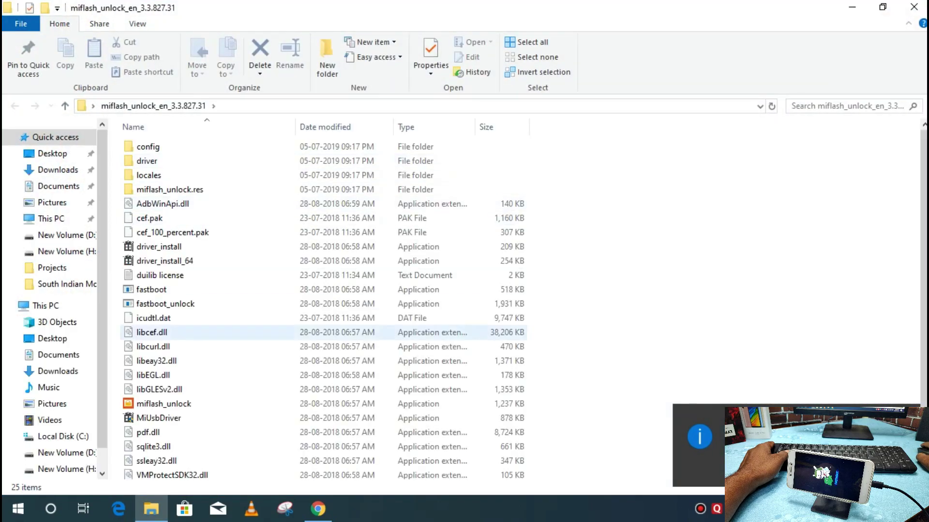
pyautogui.doubleClick(163, 404)
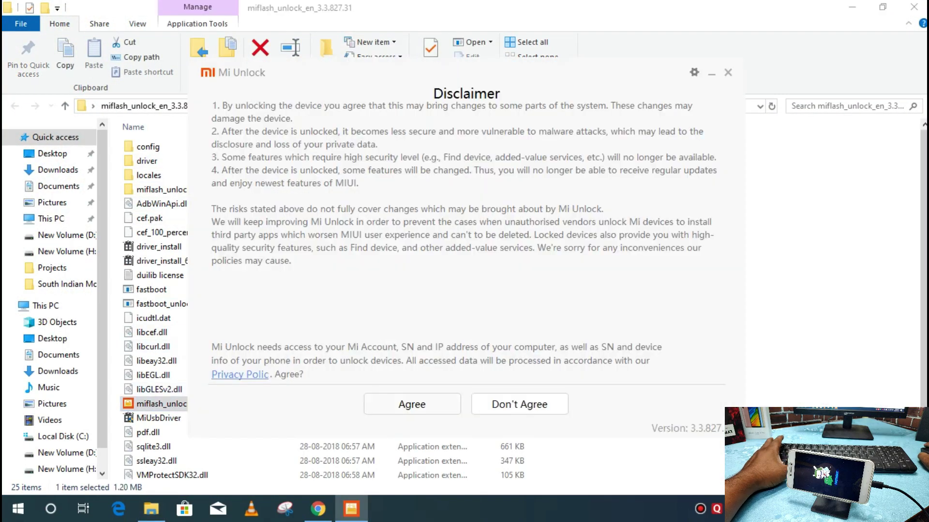
pyautogui.click(411, 404)
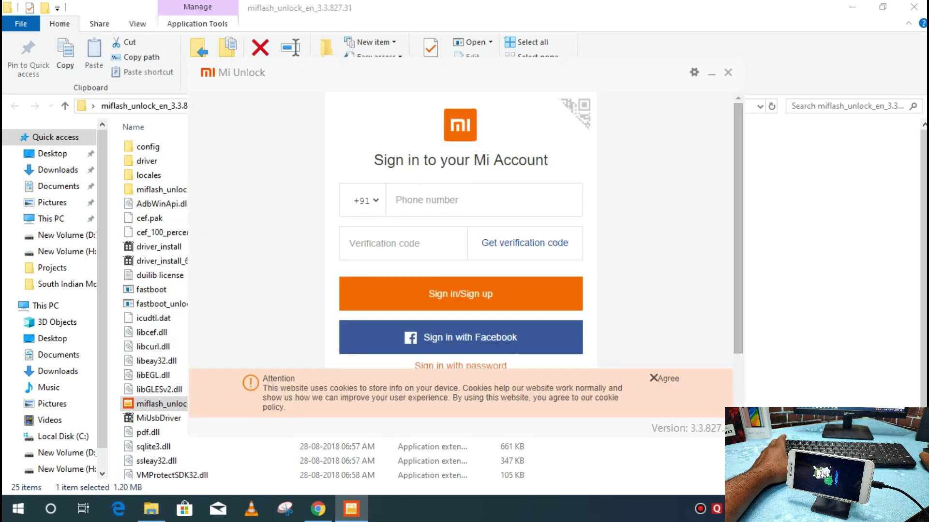
# Sign in to the Mi Account by password, accept the cookie notice, and unlock the phone despite the data-erase and malware warnings.
pyautogui.click(461, 366)
pyautogui.click(666, 378)
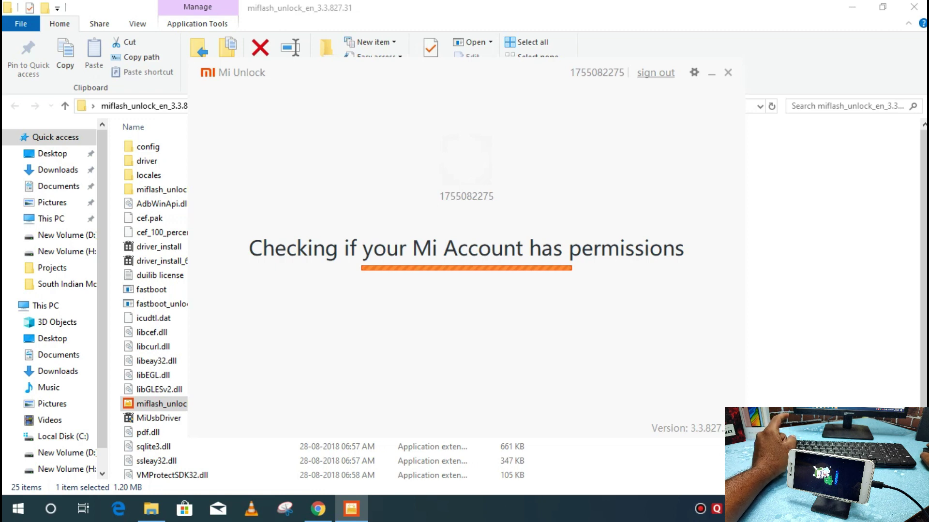
pyautogui.click(466, 379)
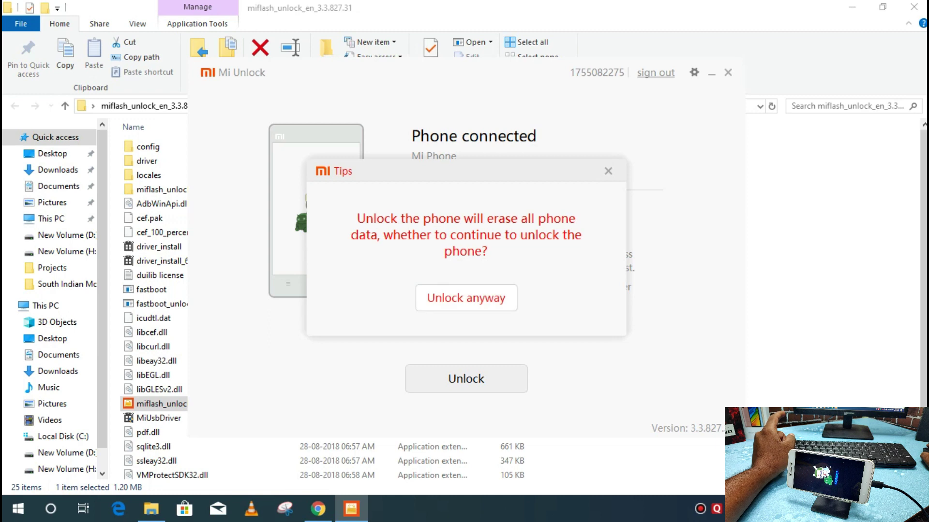
pyautogui.click(466, 298)
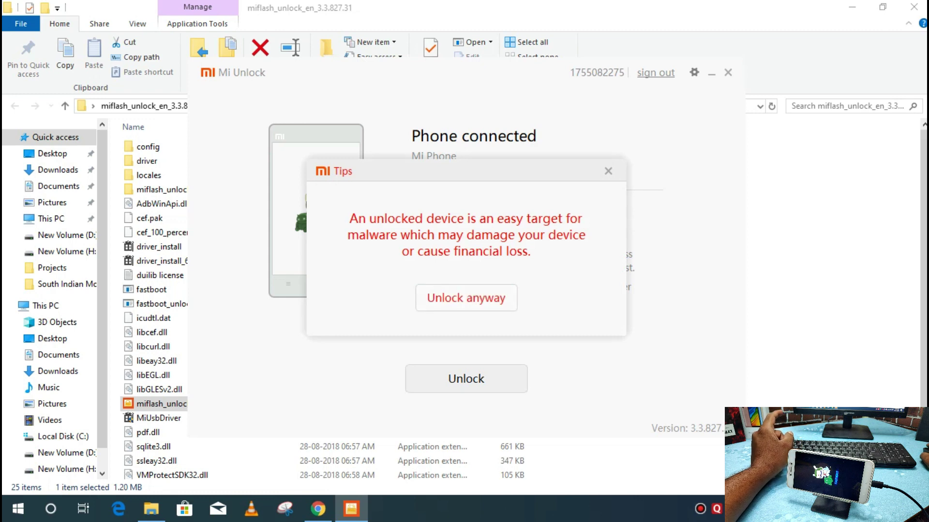
pyautogui.click(466, 298)
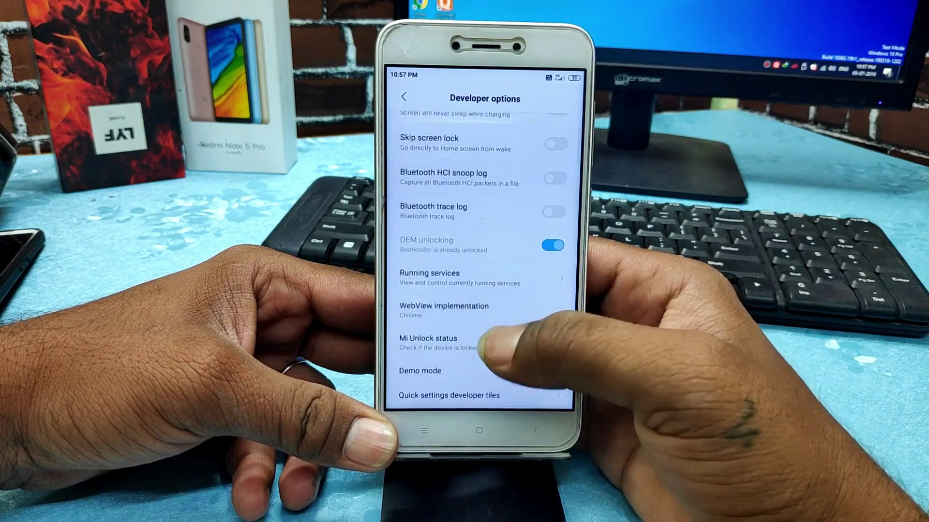
pyautogui.scroll(1, 483, 242)
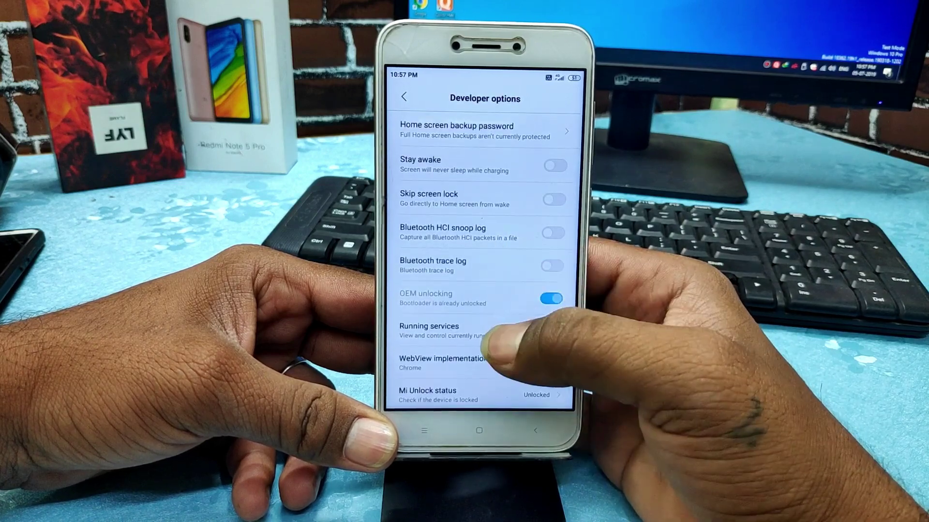